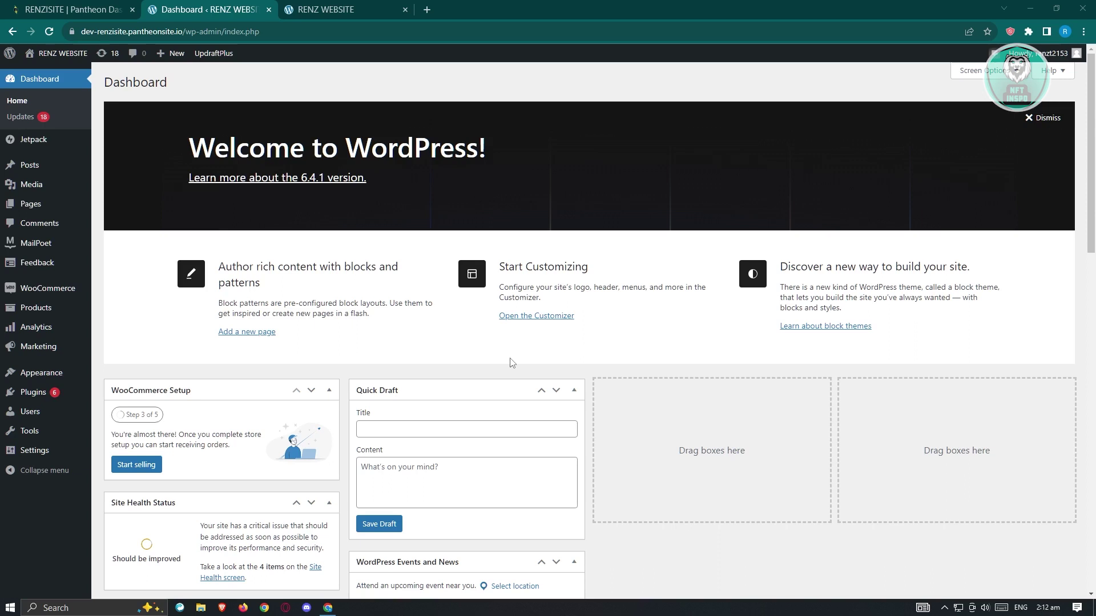
Go to Appearance > Themes to view the 14 installed themes, with Twenty Sixteen active.
mouse_move(52, 380)
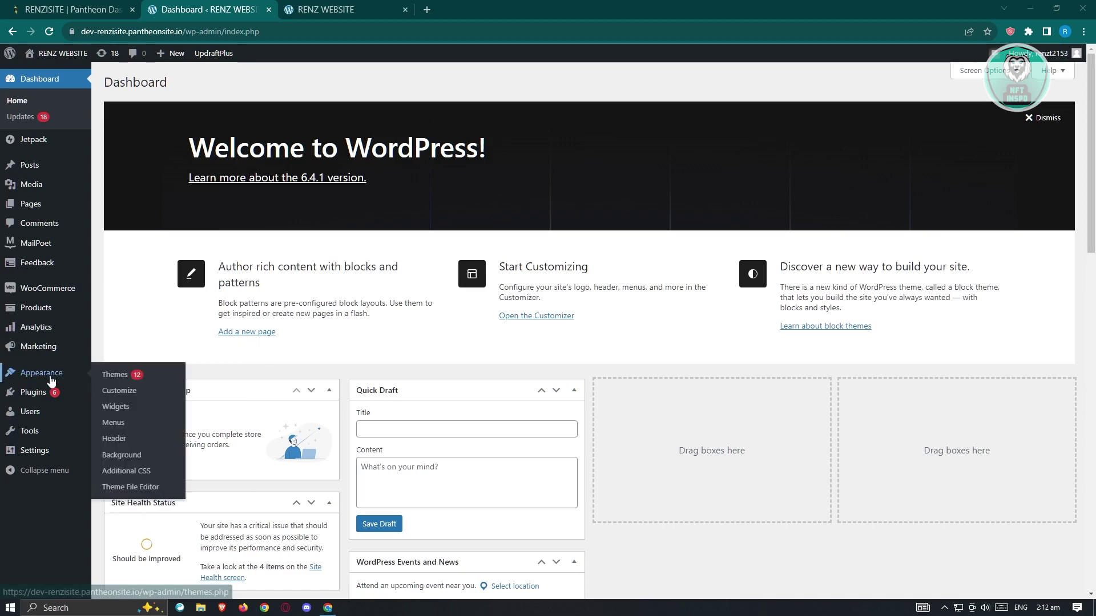
click(124, 377)
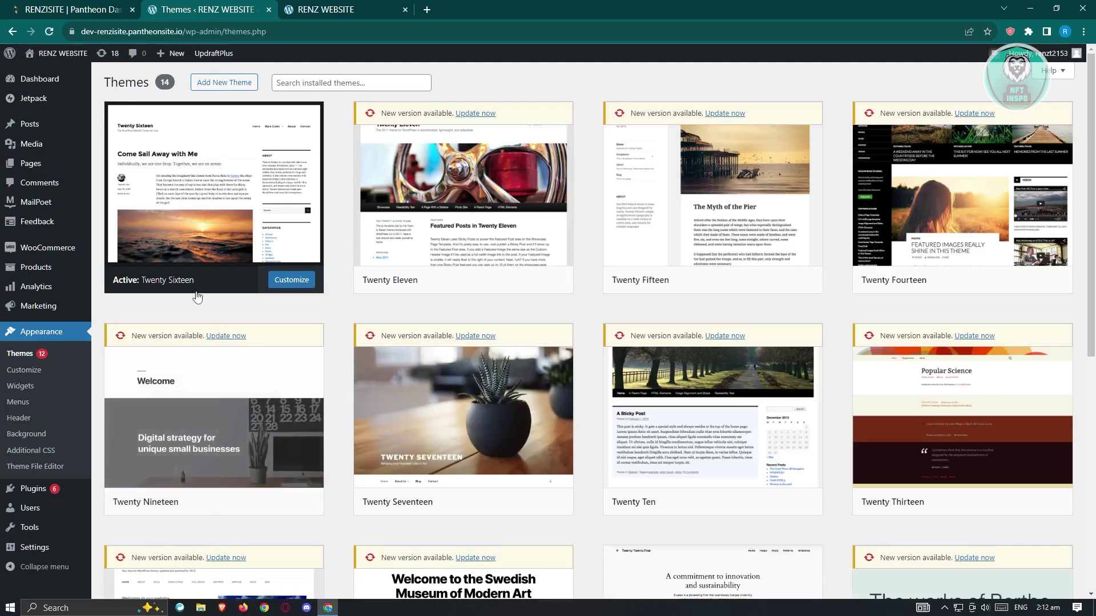
mouse_move(166, 288)
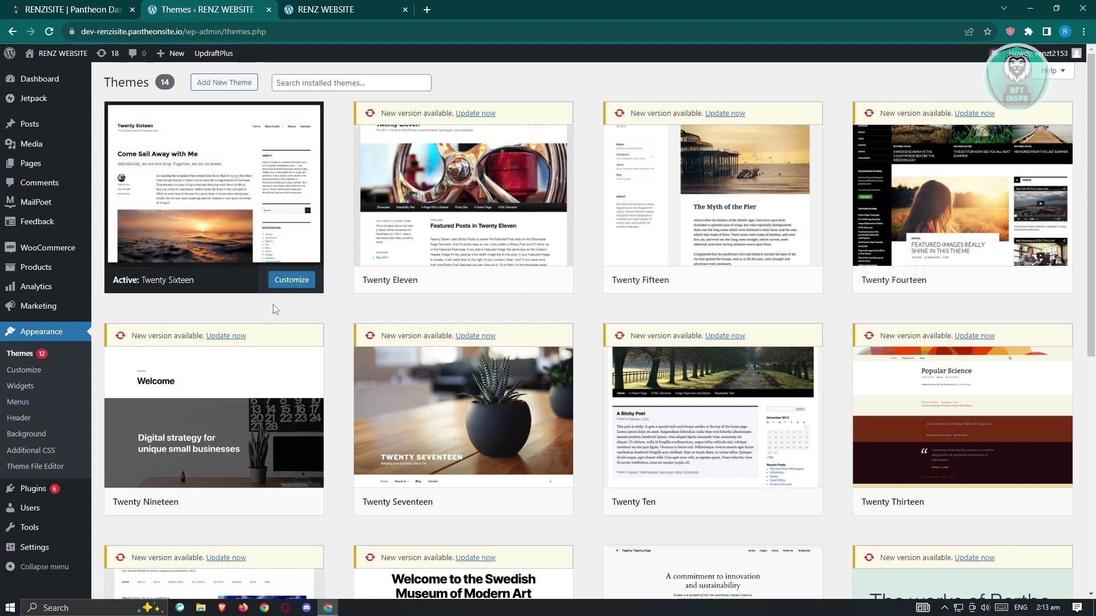
On the Menus page, create a menu named TEST MENU assigned to the Primary Menu location.
click(32, 403)
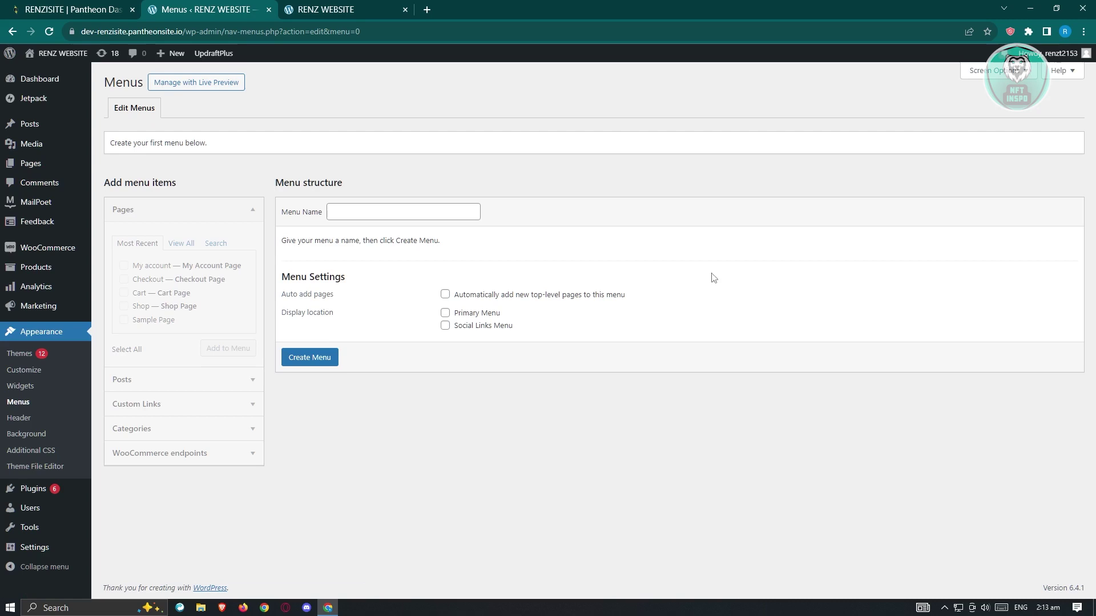
click(419, 211)
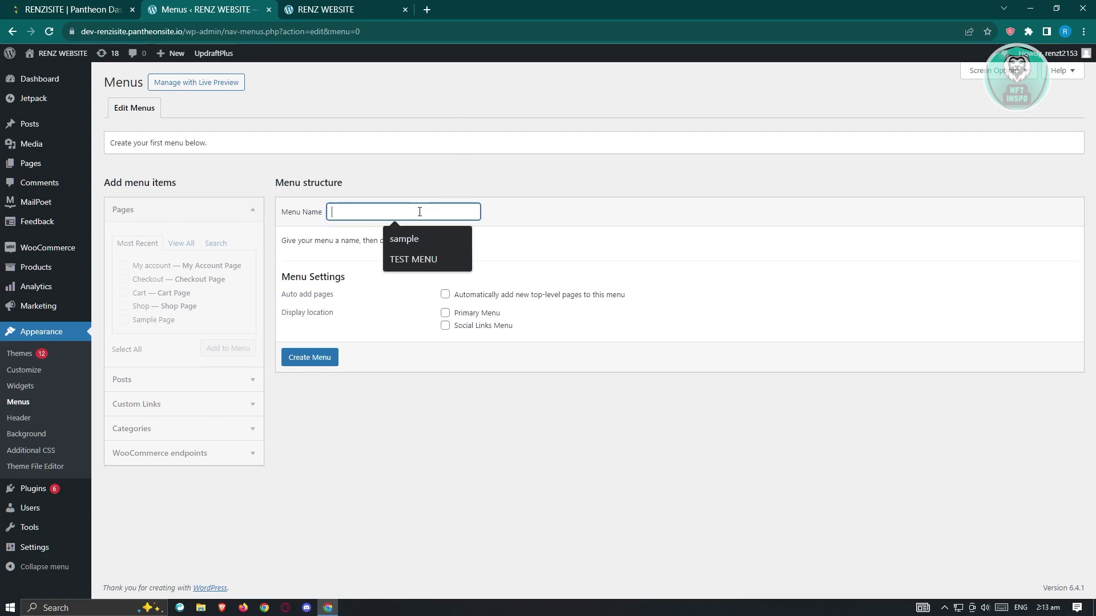
click(434, 257)
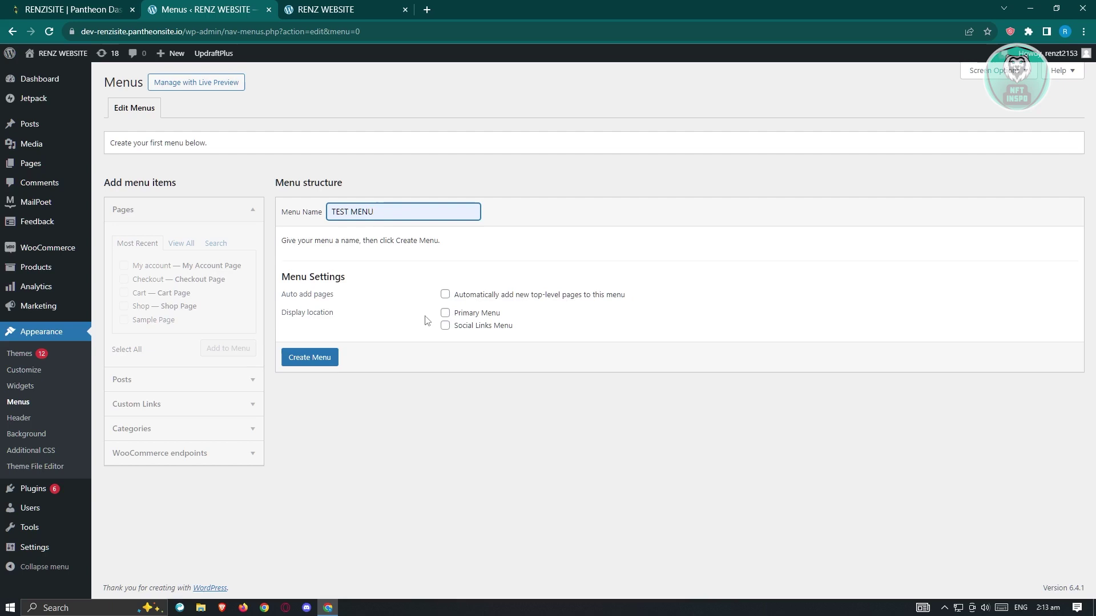
click(445, 314)
click(314, 361)
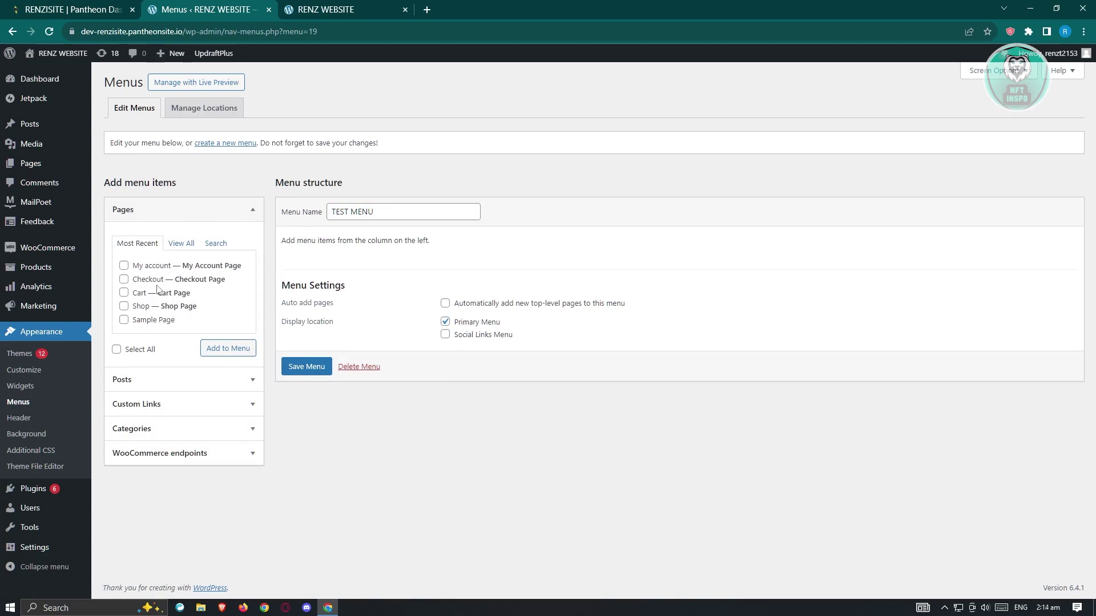
Add the My account, Checkout, Cart, Shop and Sample Page pages to TEST MENU.
click(124, 265)
click(124, 279)
click(124, 293)
click(124, 306)
click(124, 320)
click(238, 353)
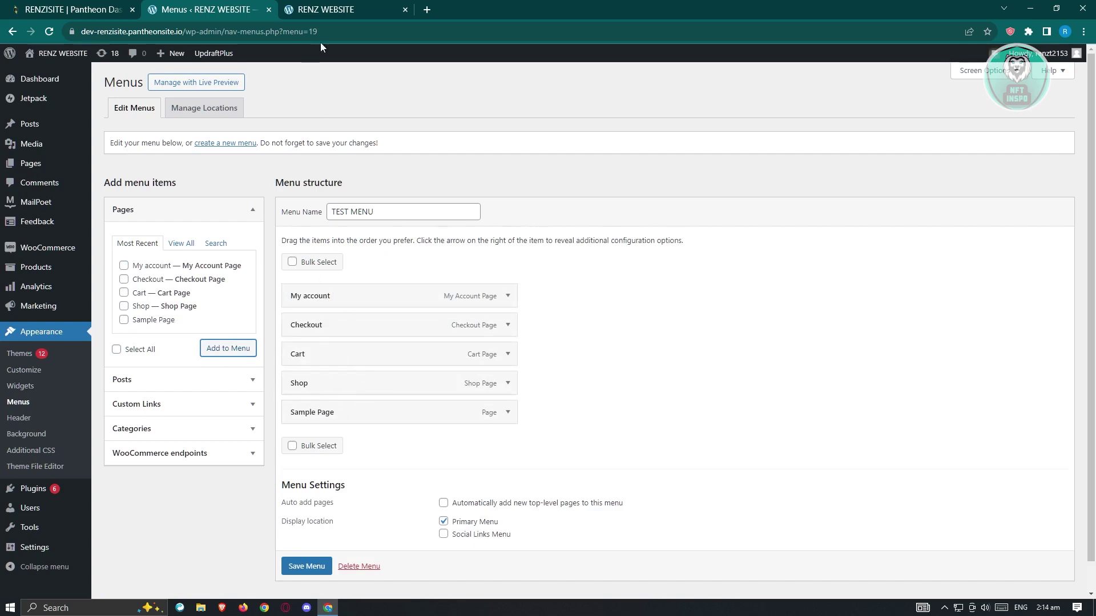
Save TEST MENU and reload the live site to see the five pages in the header.
click(311, 568)
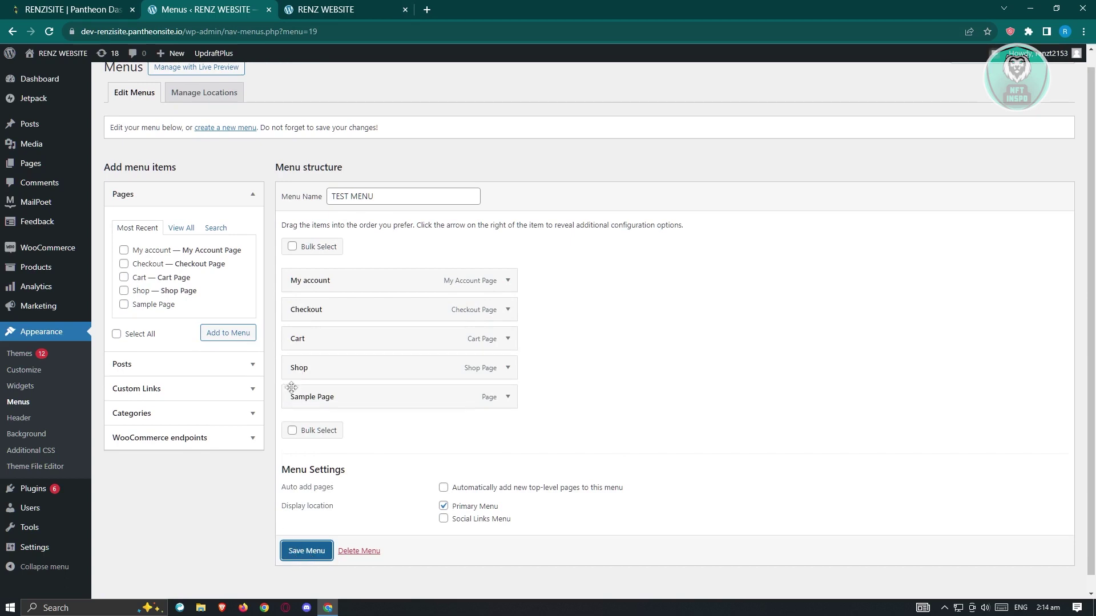
click(309, 551)
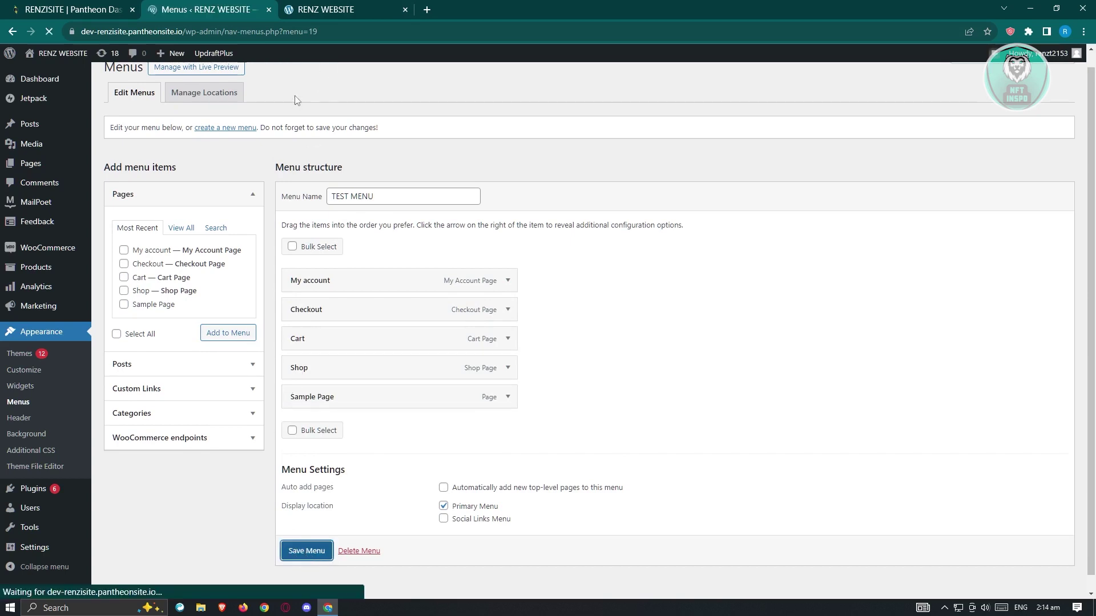
click(328, 12)
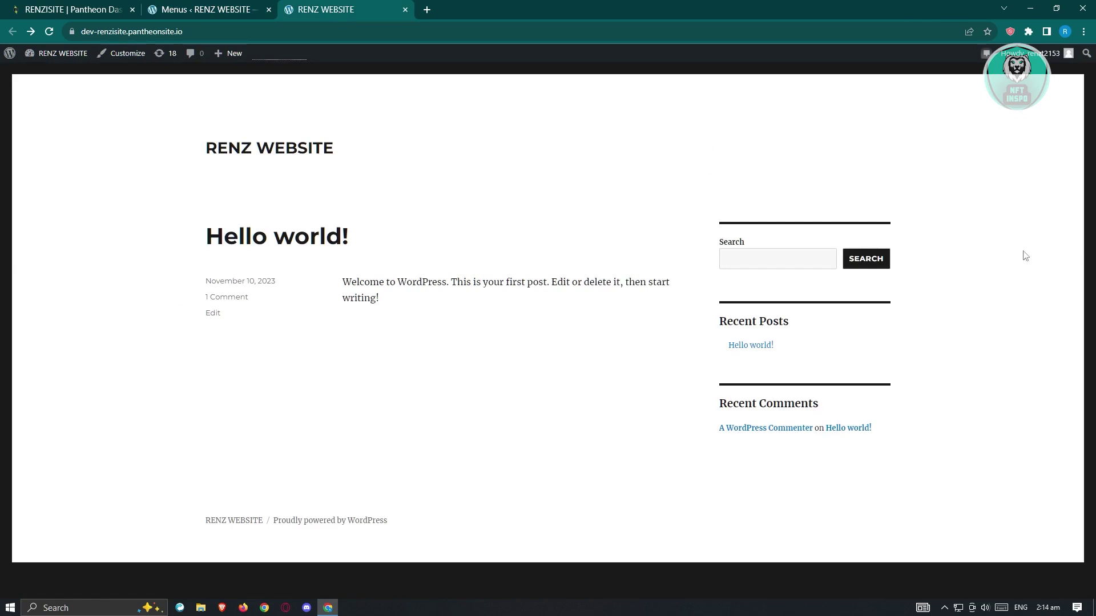
click(49, 32)
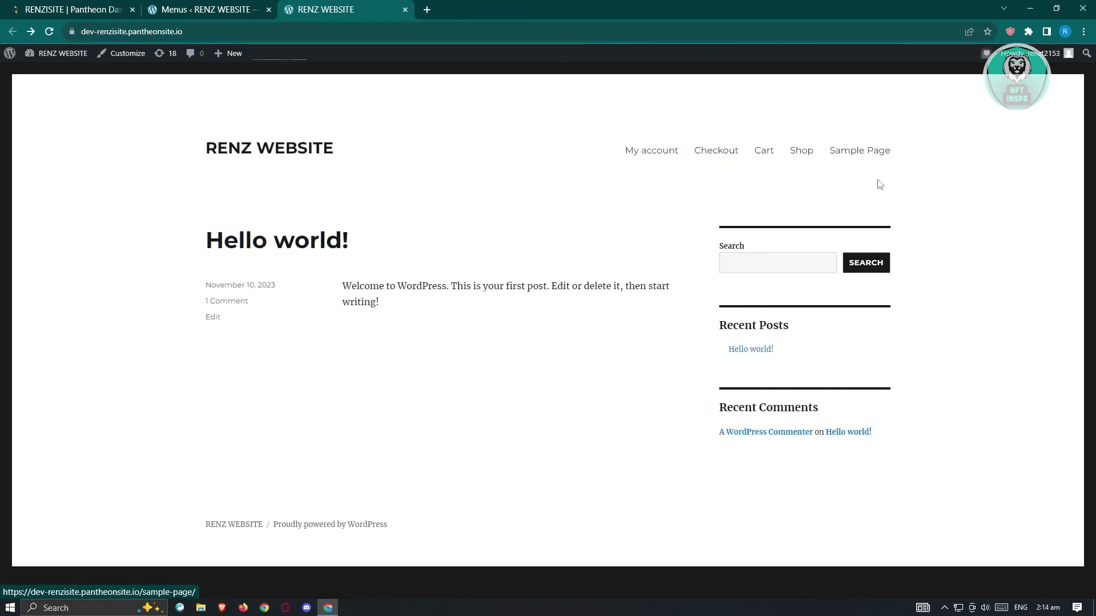
Compare the live site's menu with TEST MENU in the menu editor.
click(224, 8)
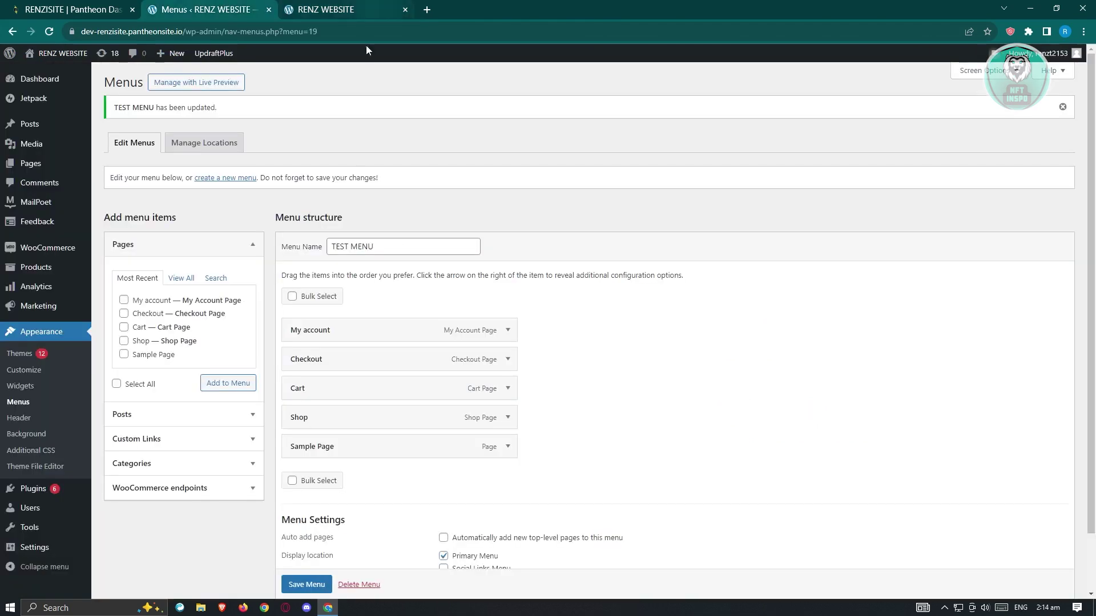
click(335, 12)
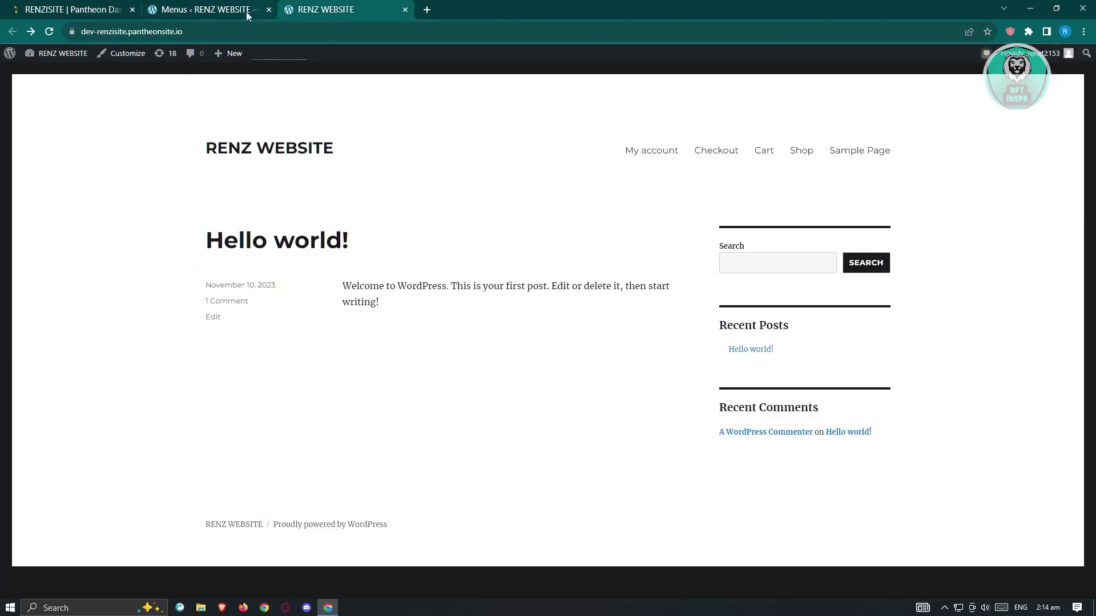
click(196, 12)
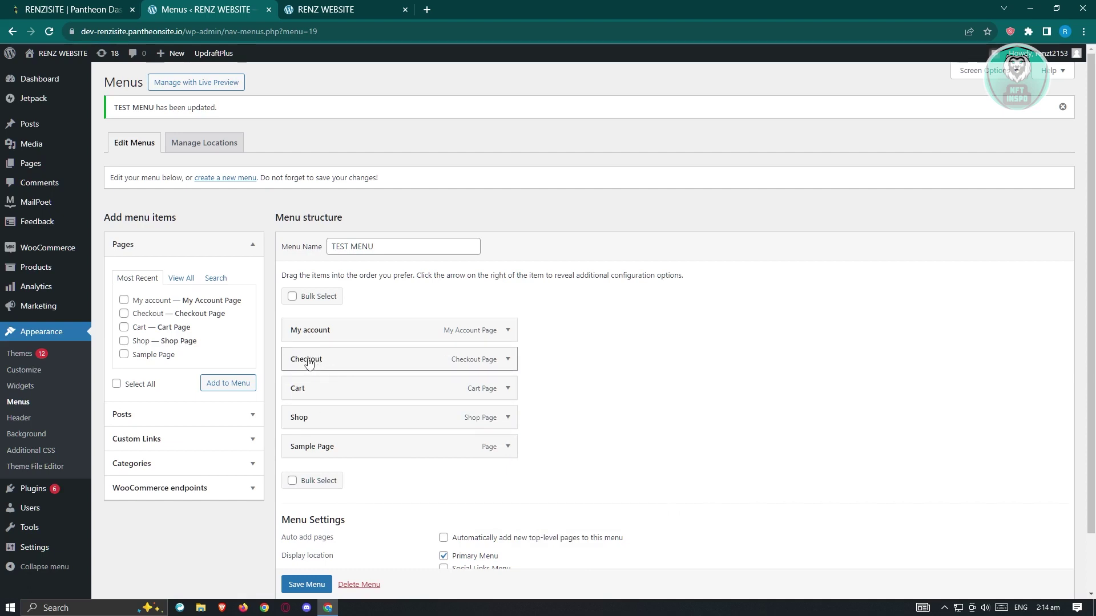
Drag Checkout and Cart under My account as sub-items and save the menu.
drag(308, 363, 326, 349)
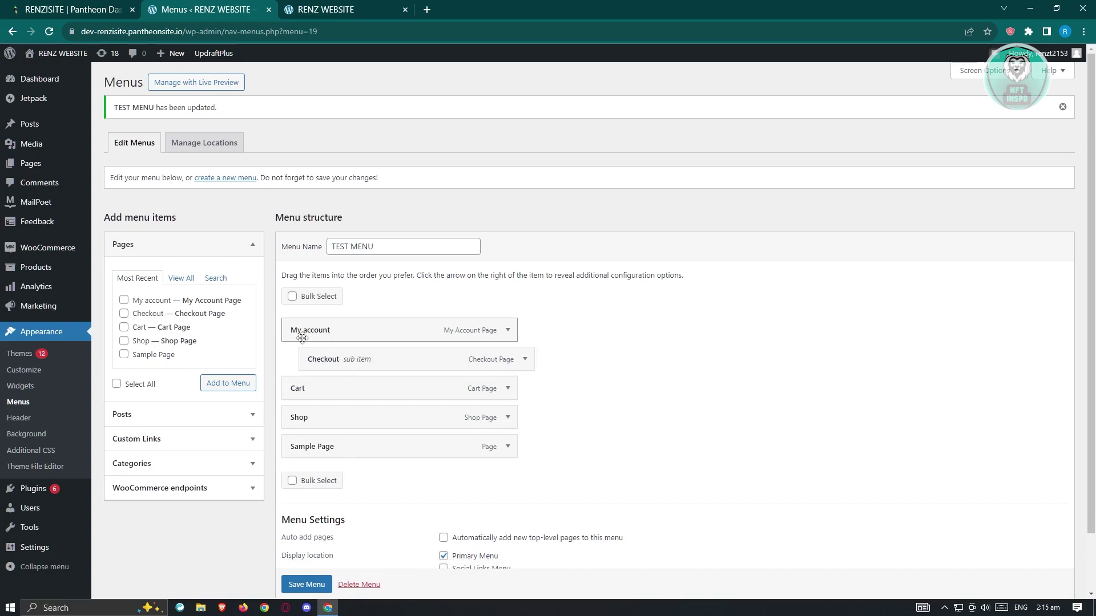
drag(299, 392, 313, 394)
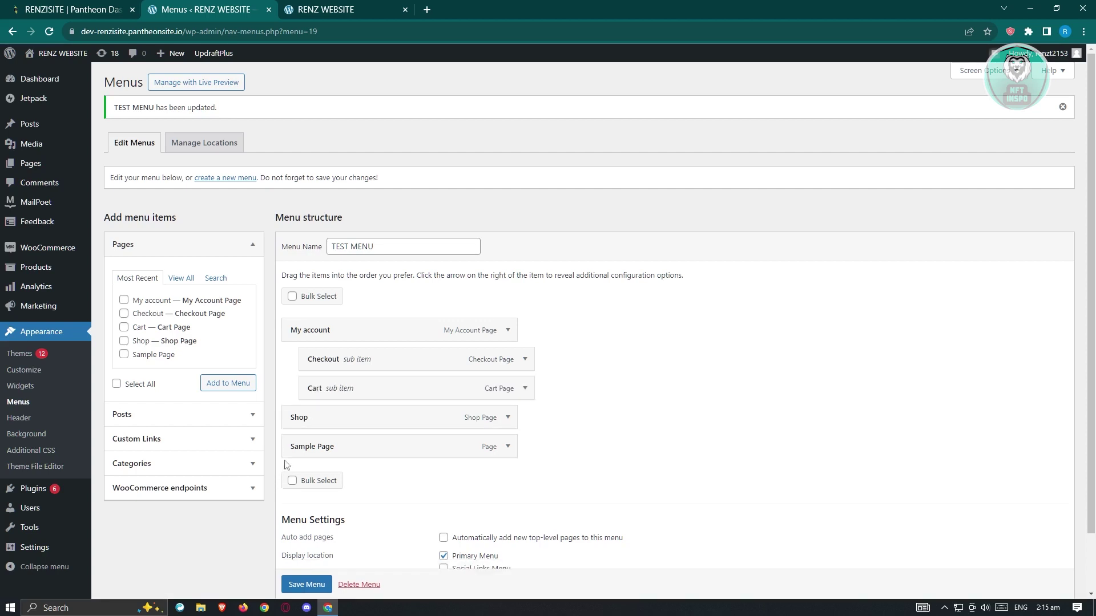
click(311, 585)
scroll(311, 586, down, 1)
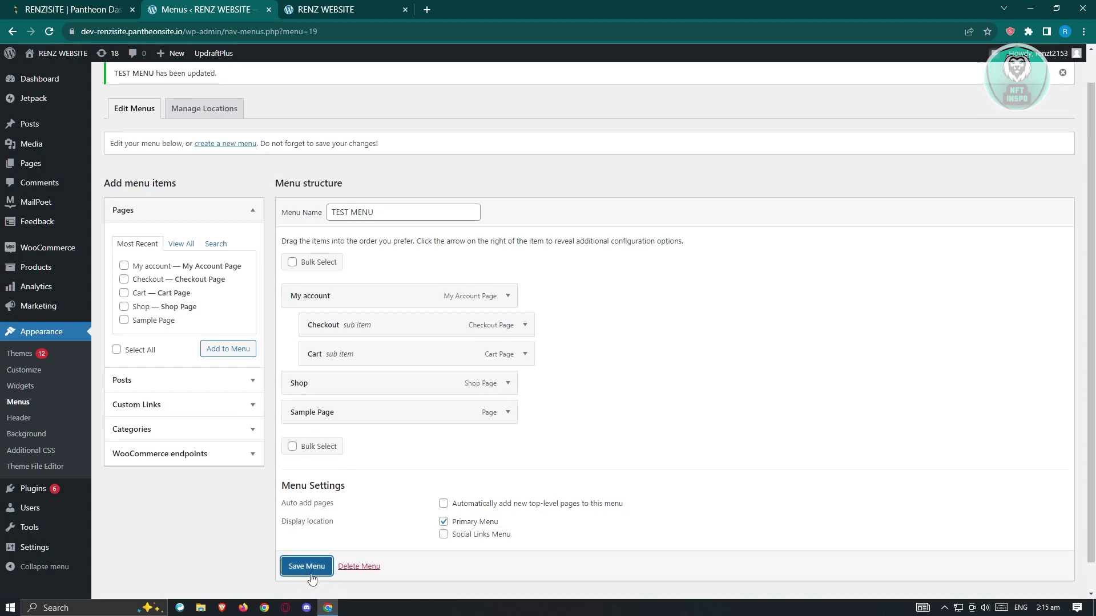
click(311, 571)
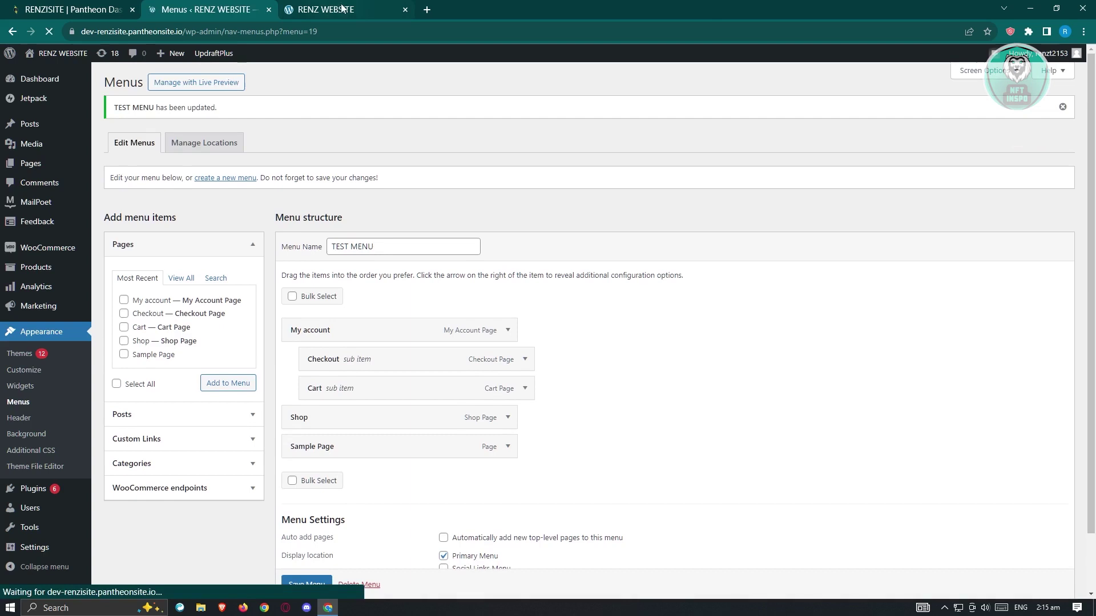
Reload the live site to check the My account dropdown with Checkout and Cart.
click(344, 8)
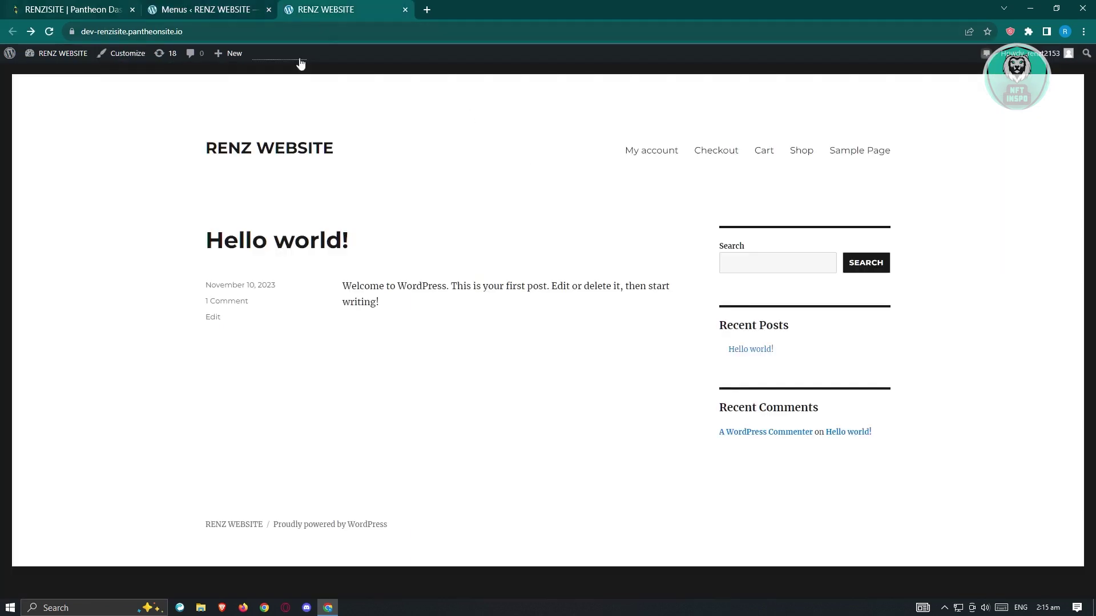
click(50, 31)
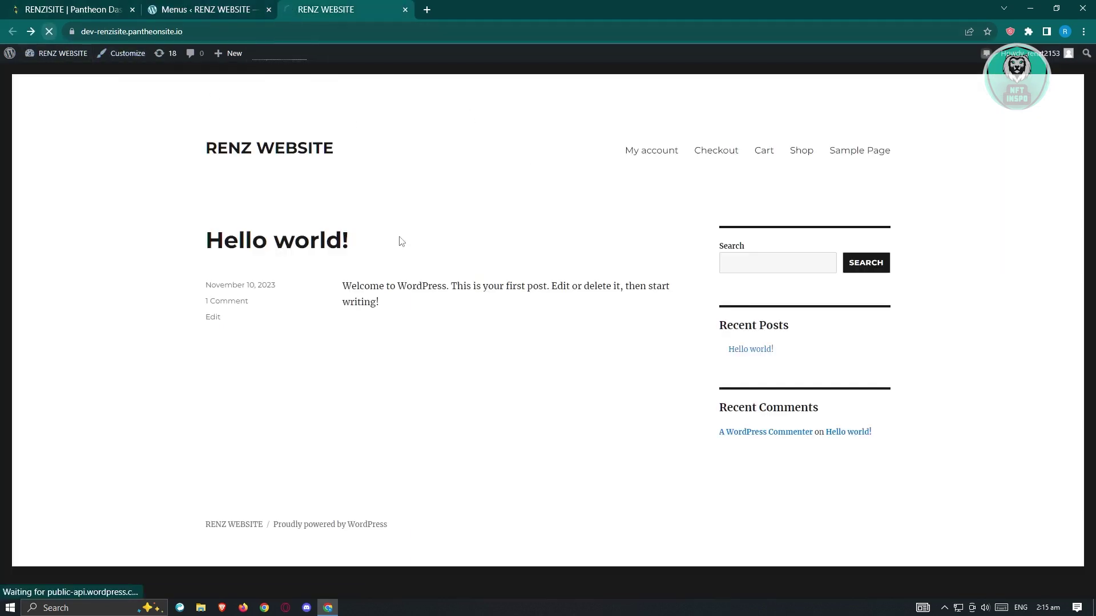
mouse_move(770, 162)
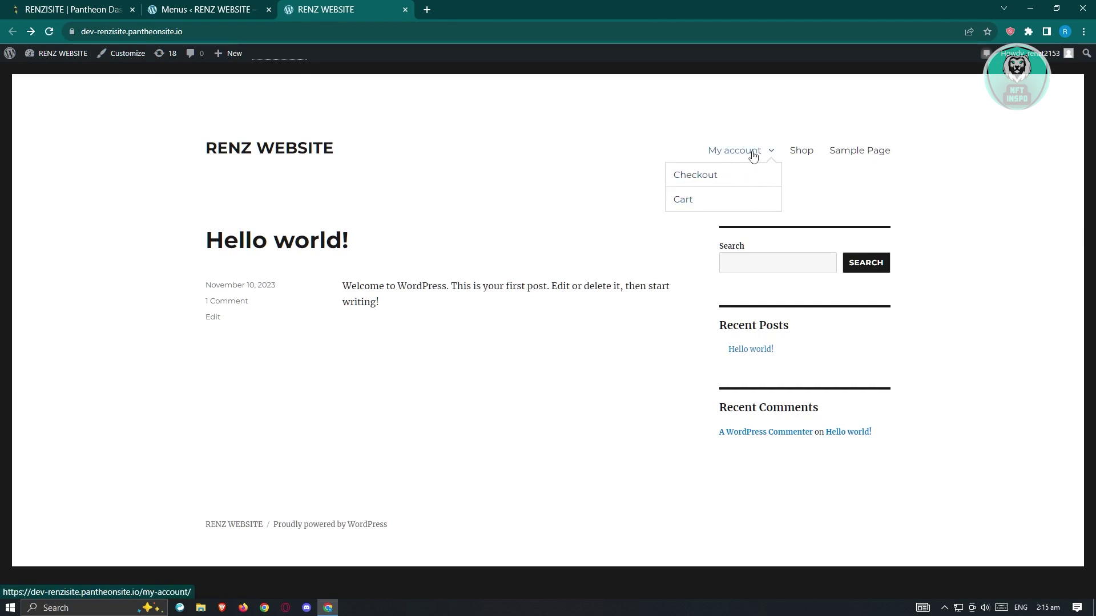
click(214, 10)
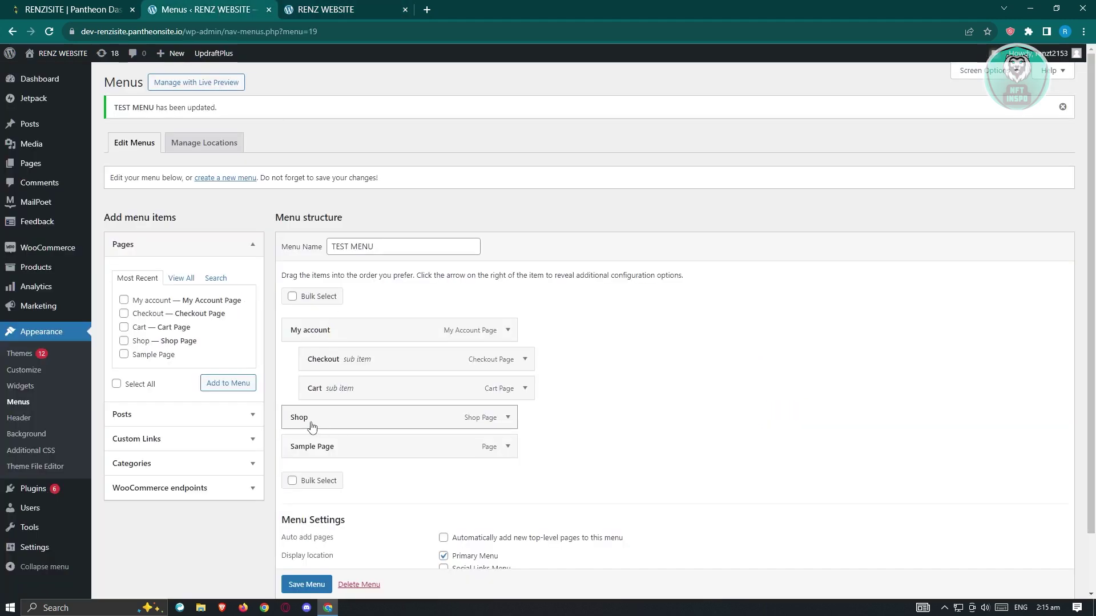
Nest Shop beneath Checkout as a third-level item and save TEST MENU.
drag(311, 427, 344, 387)
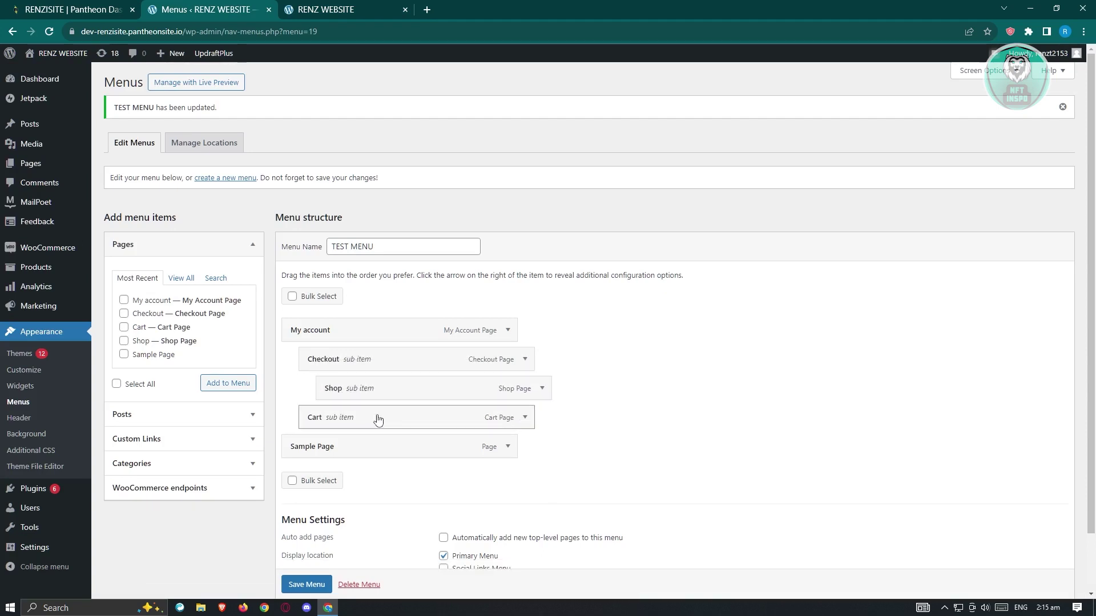
click(314, 588)
scroll(314, 588, down, 1)
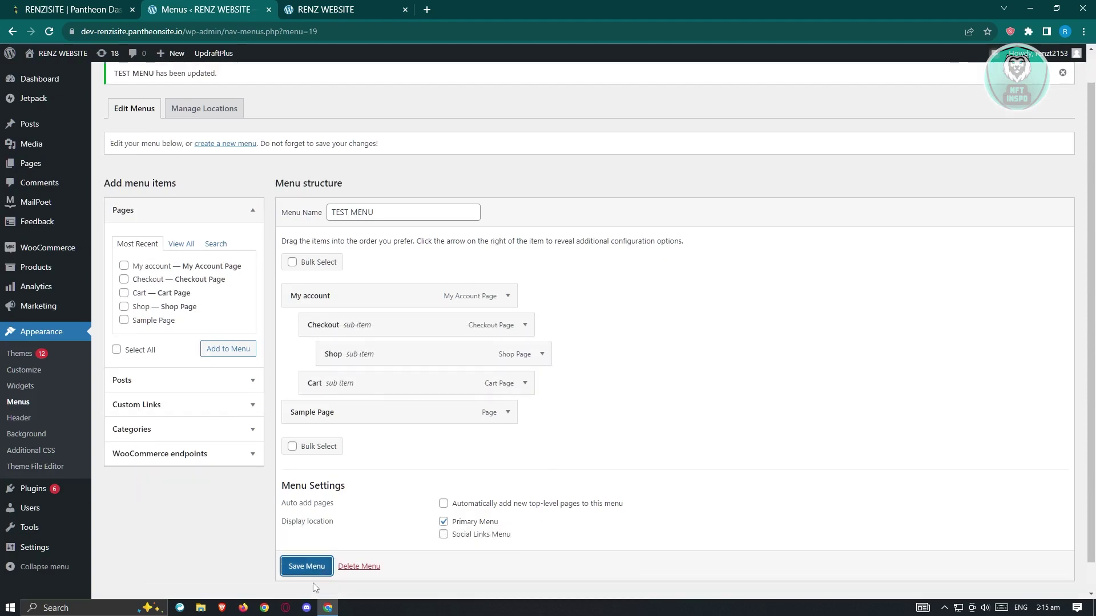
scroll(304, 563, down, 1)
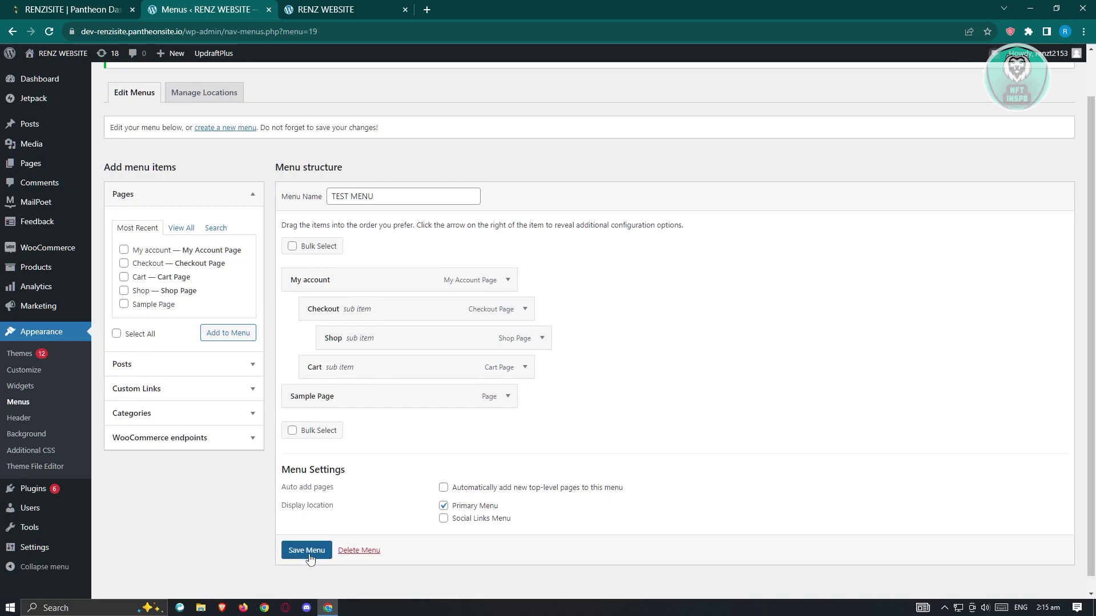
click(306, 554)
Reload the live site and check the My account > Checkout > Shop flyout.
click(325, 9)
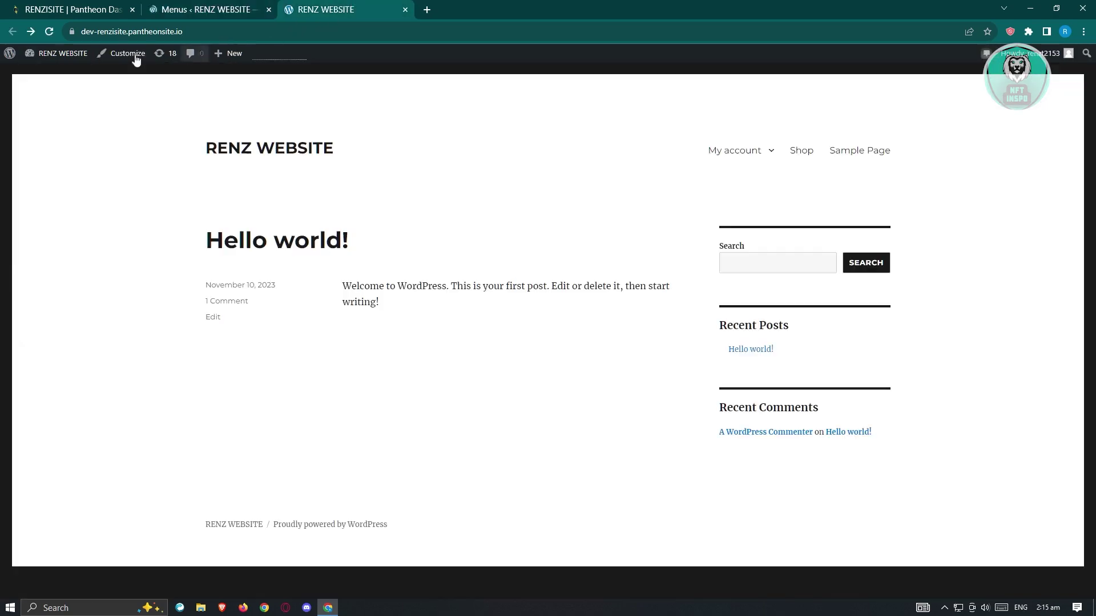
click(50, 36)
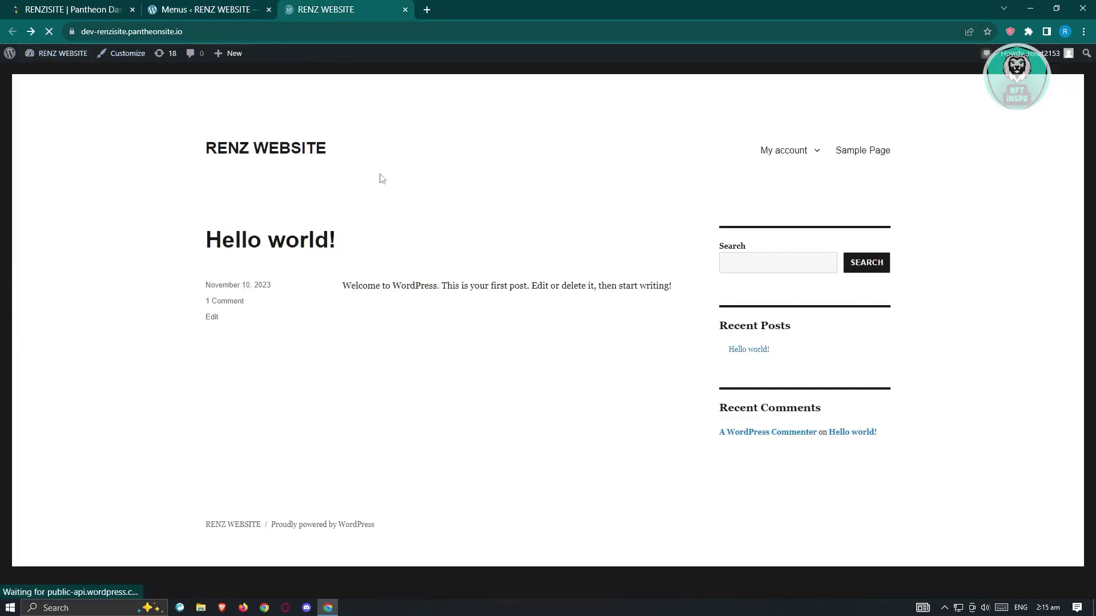
mouse_move(781, 152)
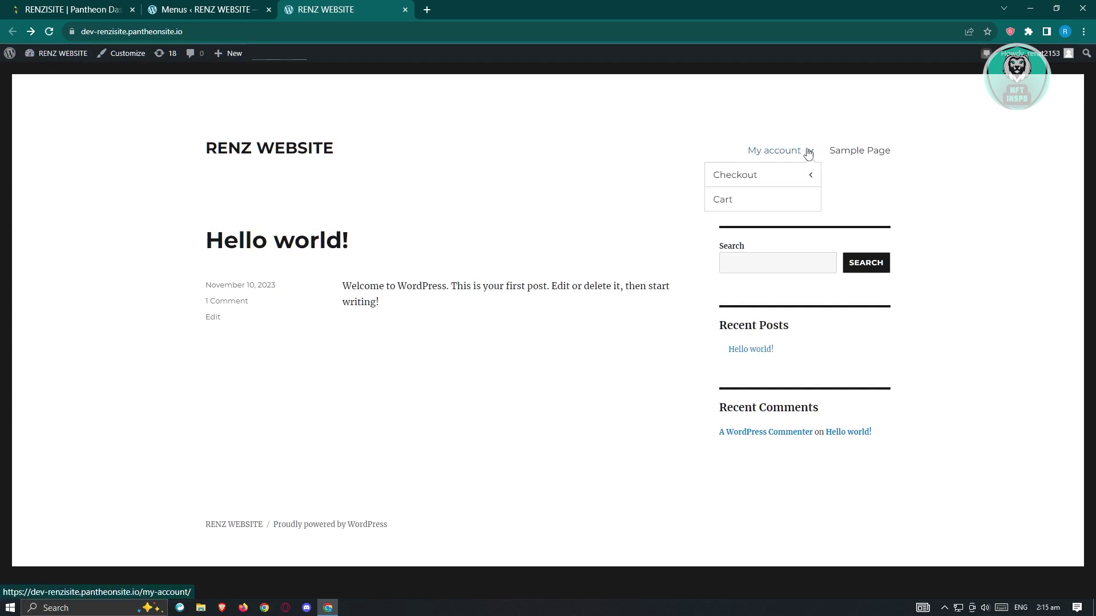
mouse_move(793, 172)
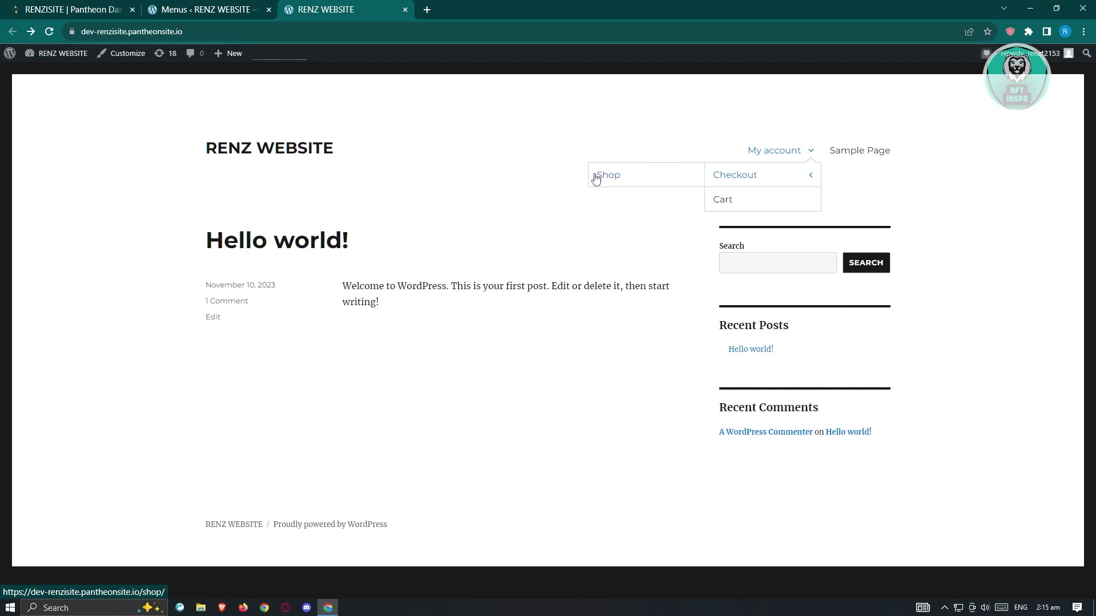
Move Shop back to top level below Cart, then add a GOOGLE custom link to google.com.
click(245, 10)
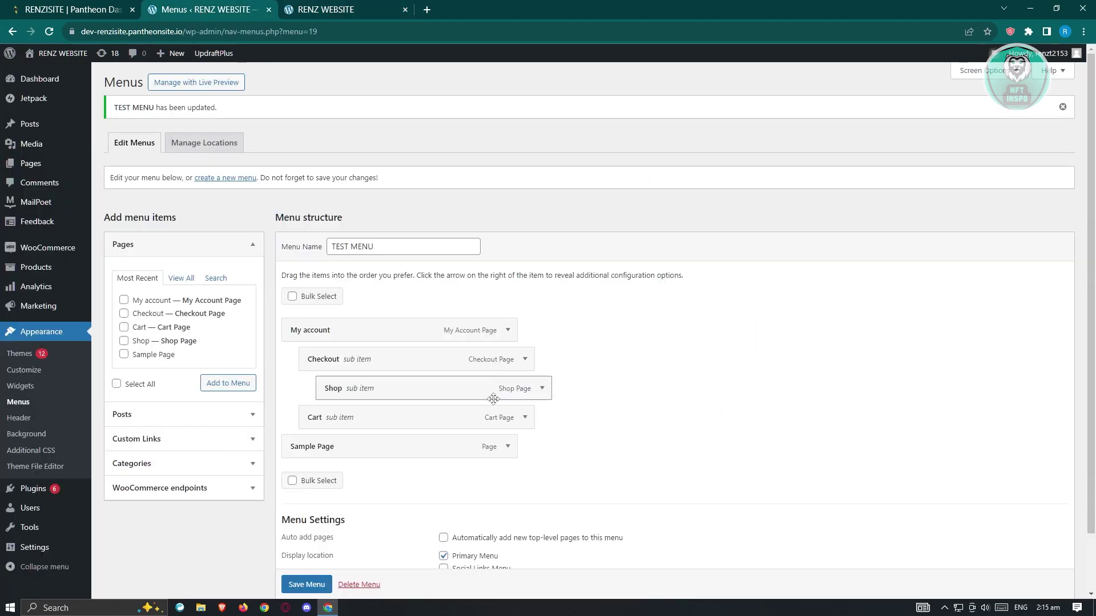
drag(394, 396, 354, 432)
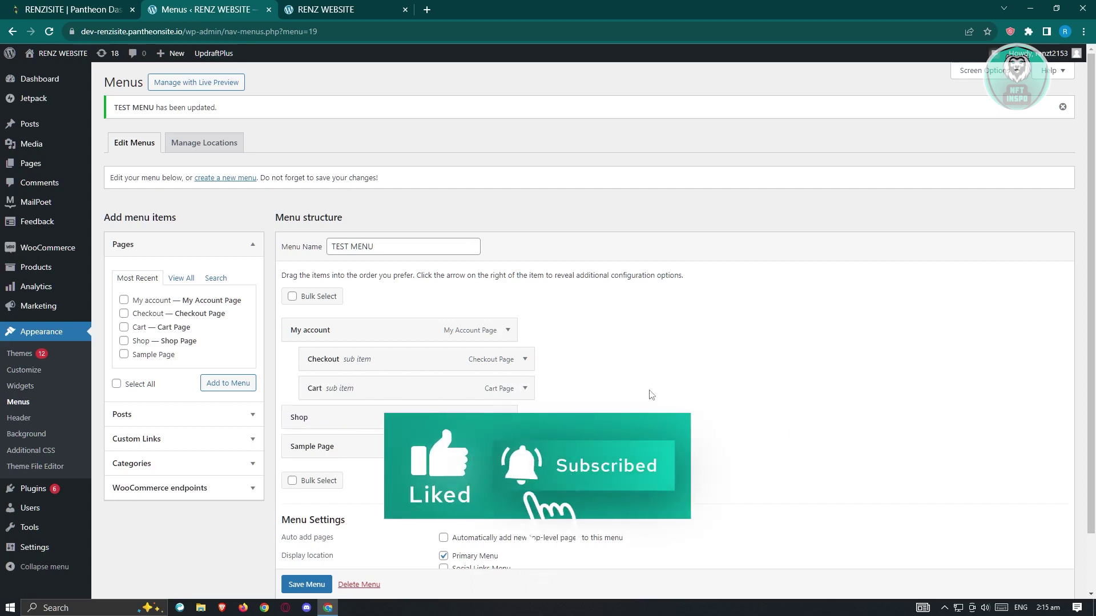
click(188, 448)
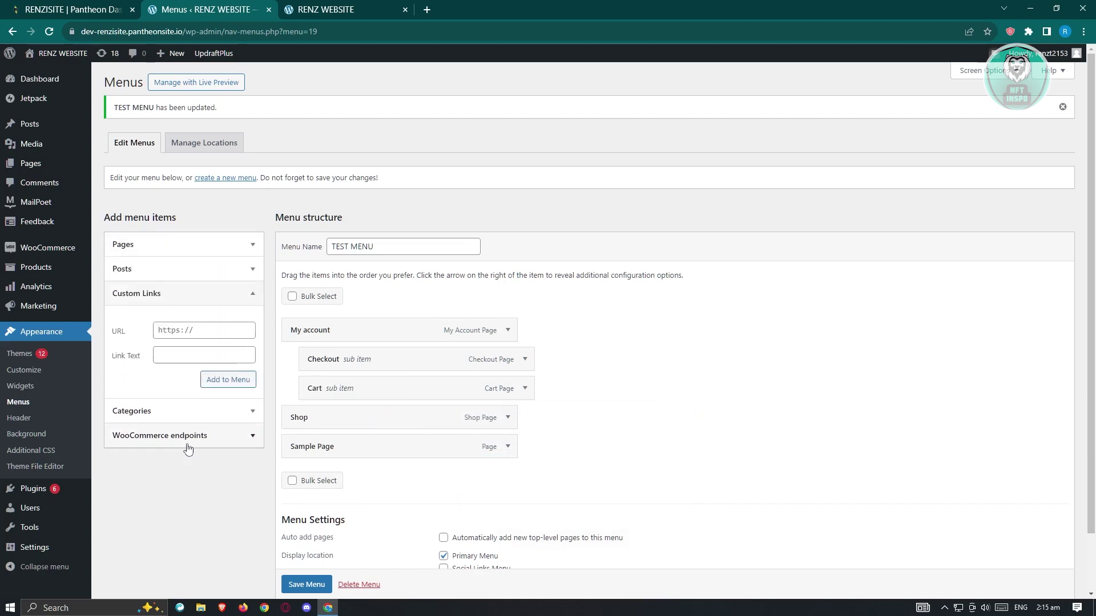
click(217, 329)
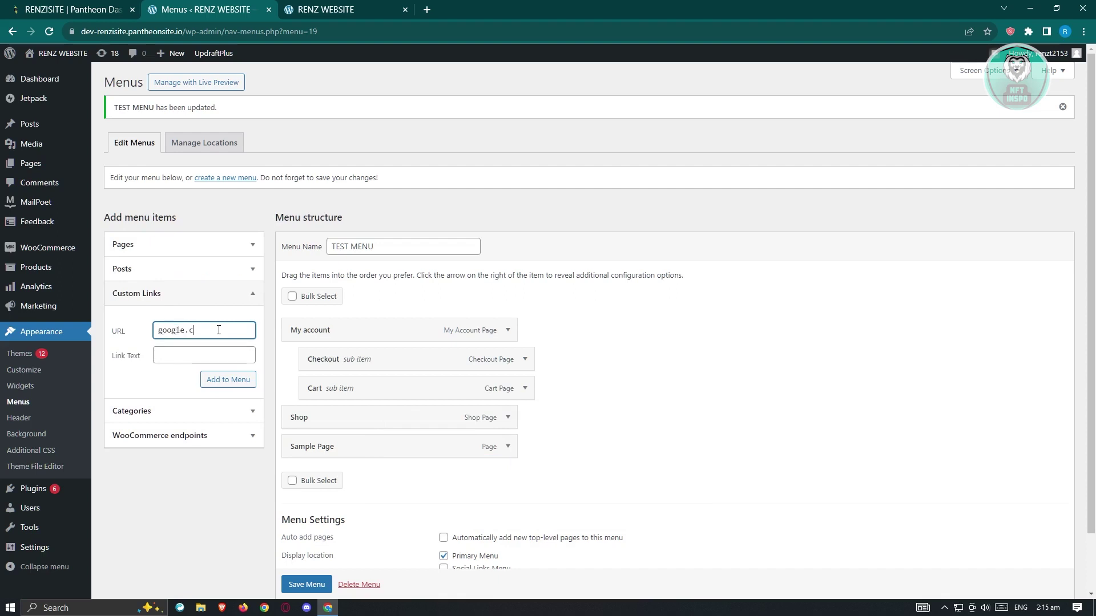
click(214, 351)
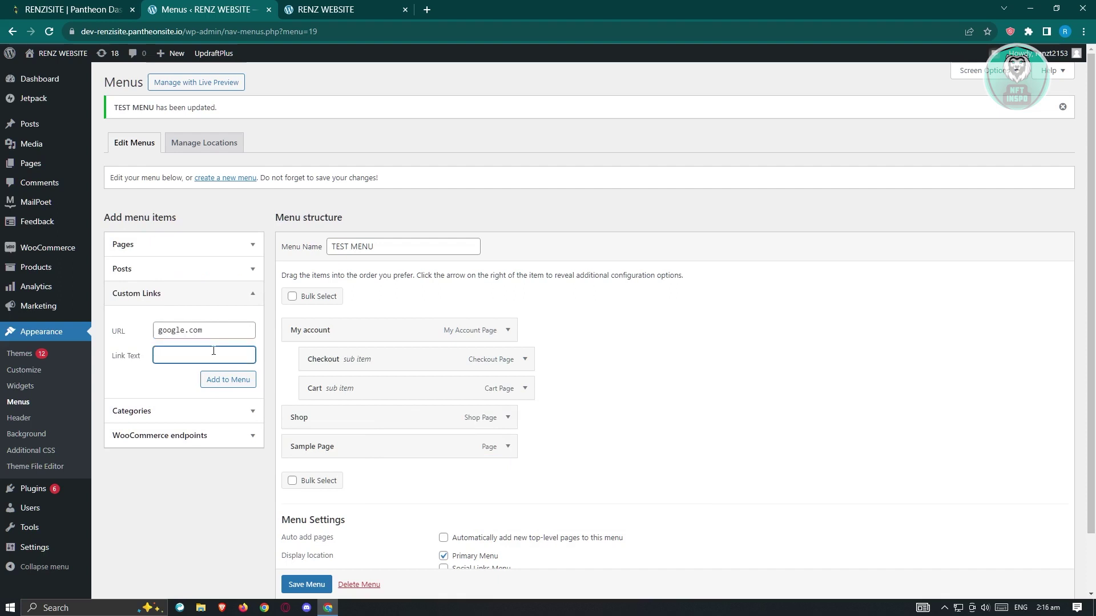
click(230, 381)
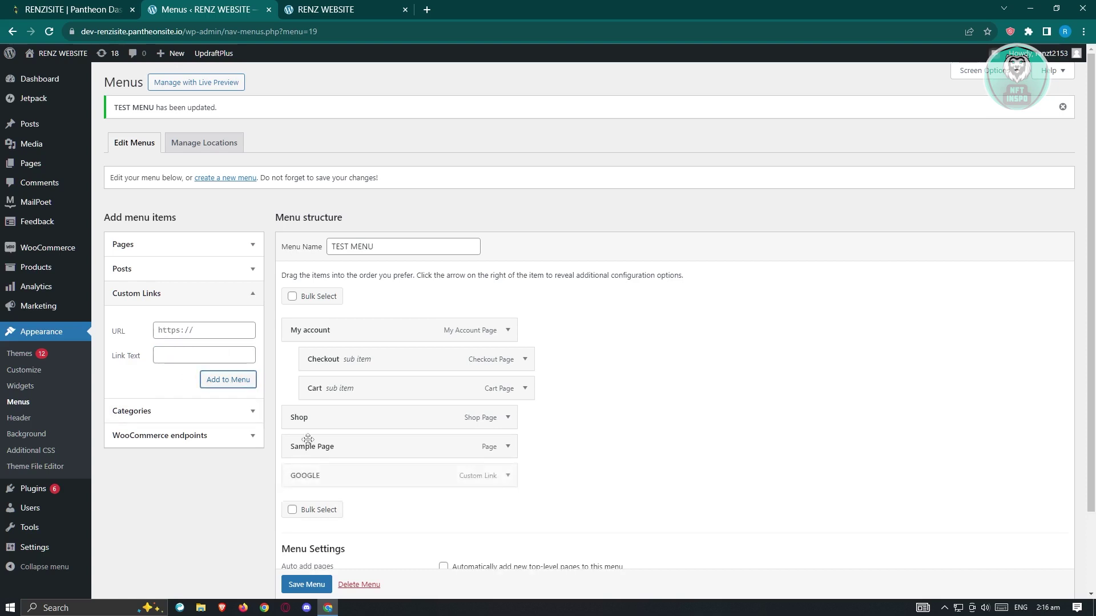
scroll(650, 437, down, 2)
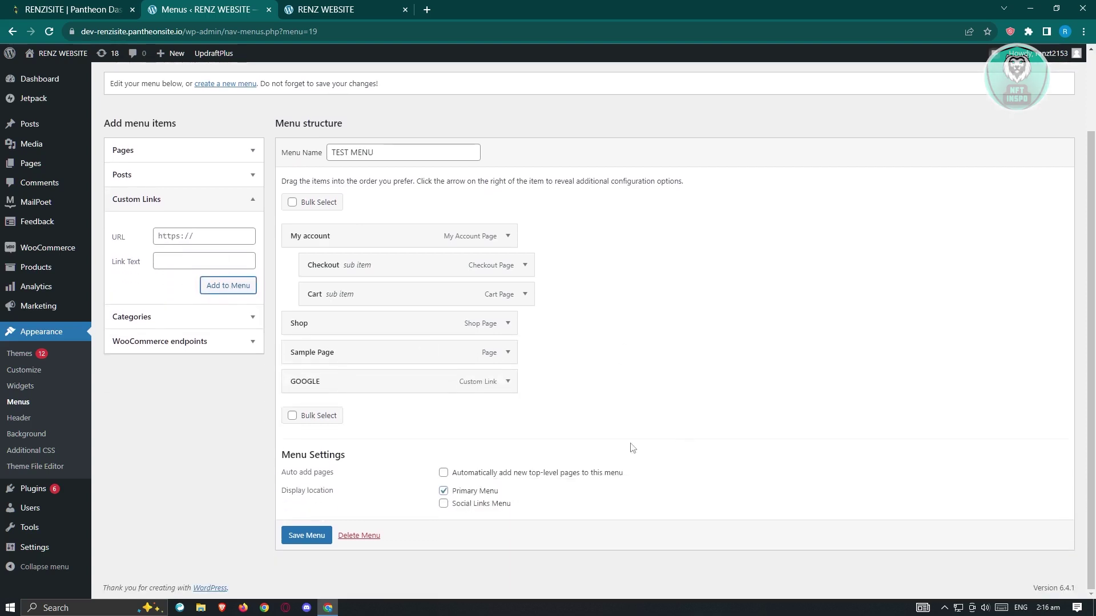
Save TEST MENU and reload the live site to show the GOOGLE link.
click(307, 539)
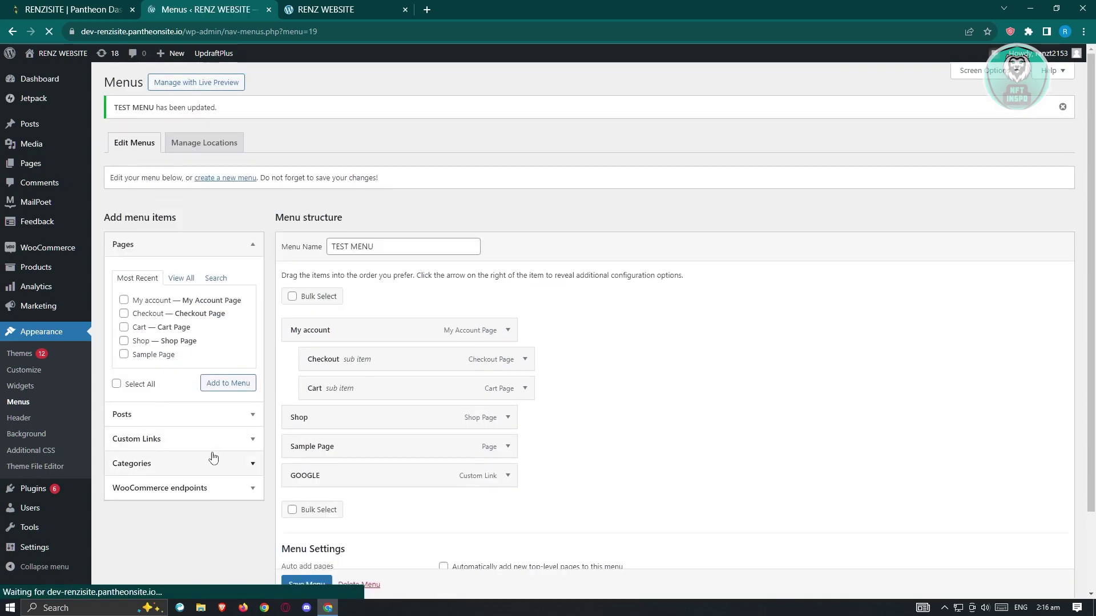
click(368, 4)
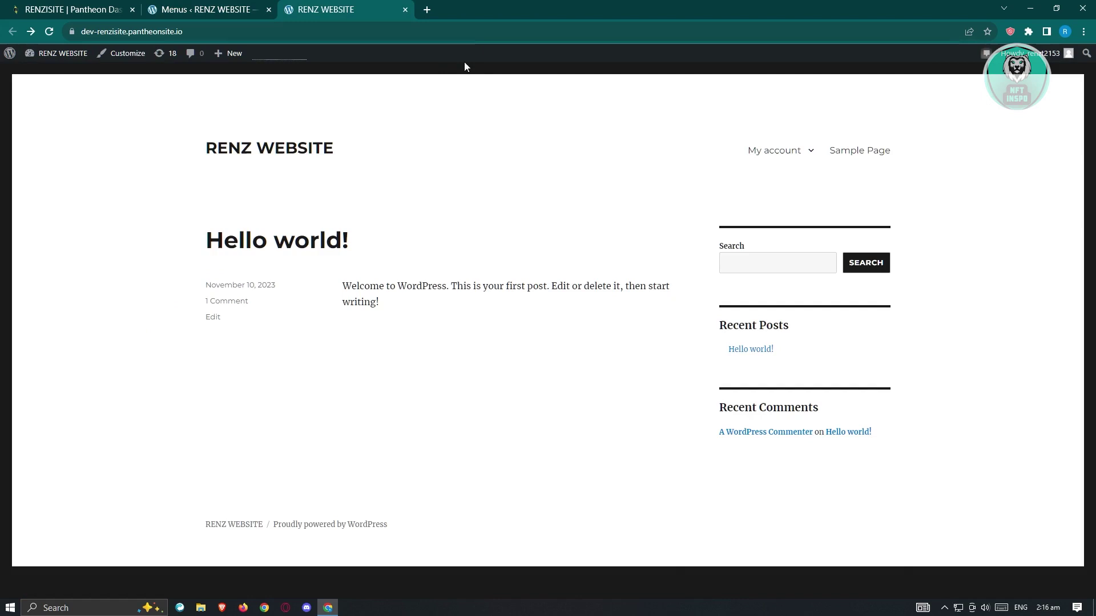
click(50, 33)
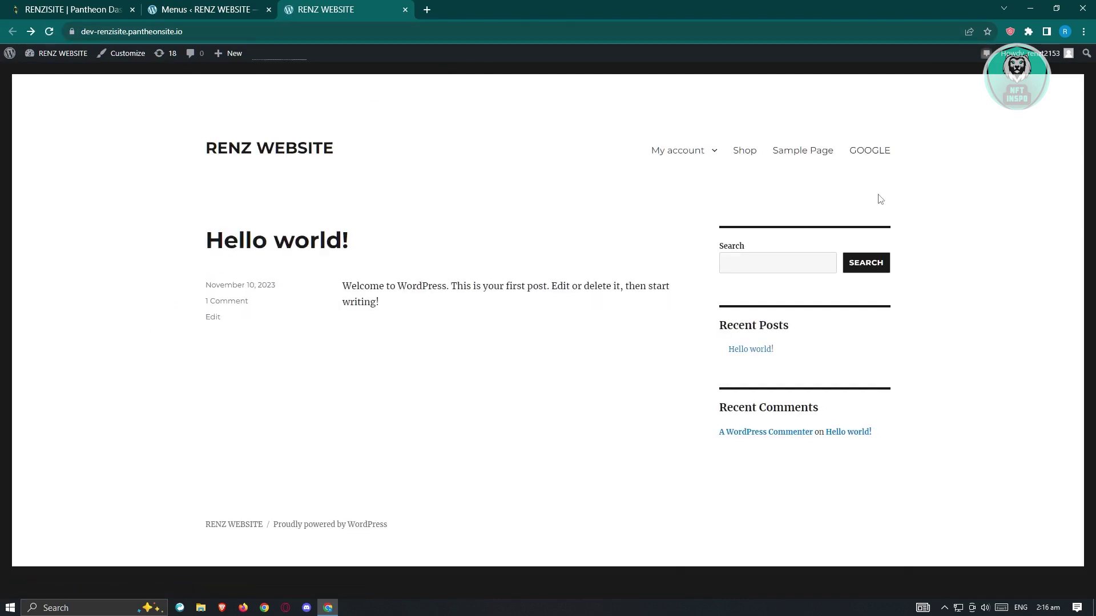
Test that the GOOGLE menu link opens Google, then go back and return to the editor.
mouse_move(707, 154)
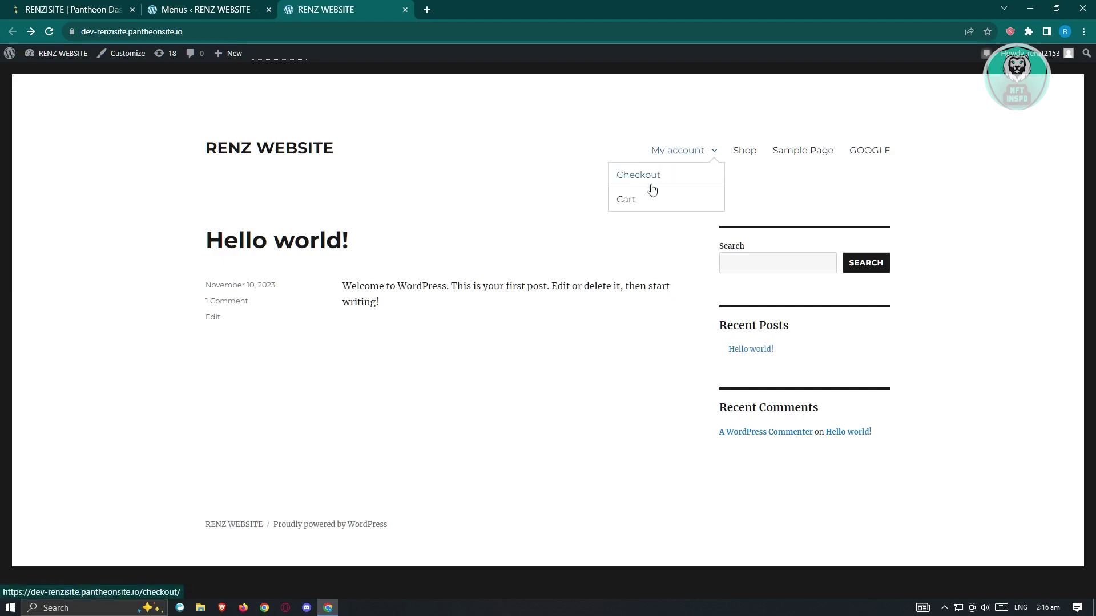
click(881, 153)
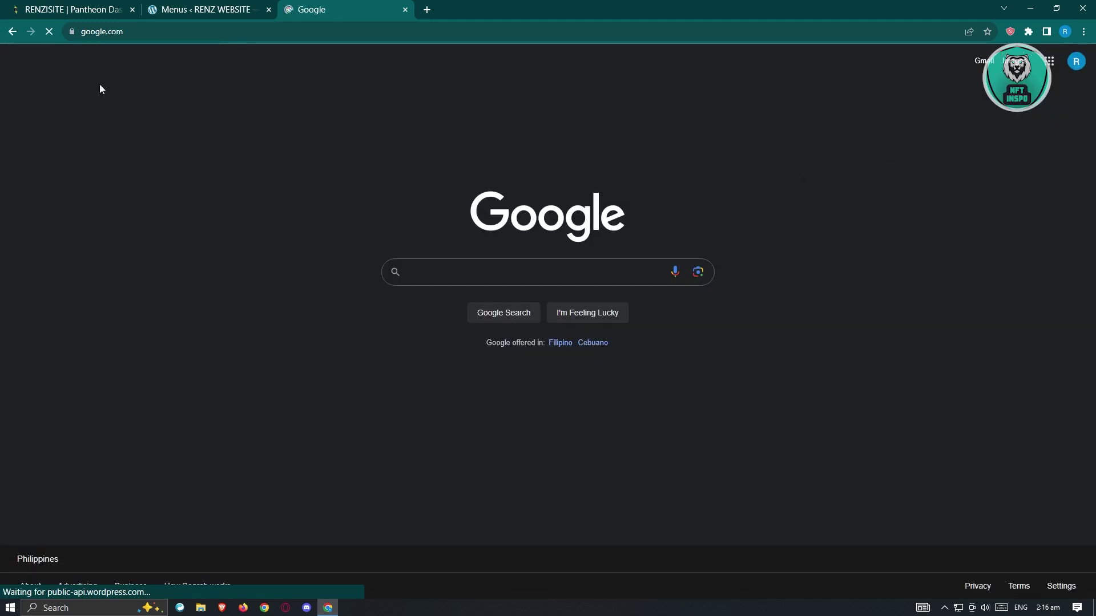
click(12, 33)
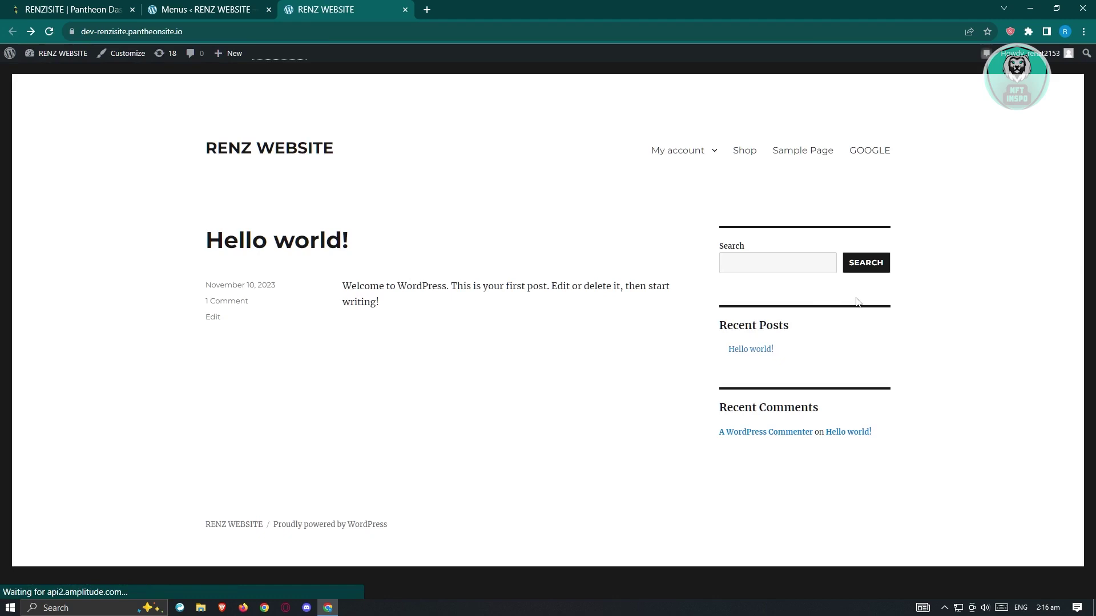
click(223, 15)
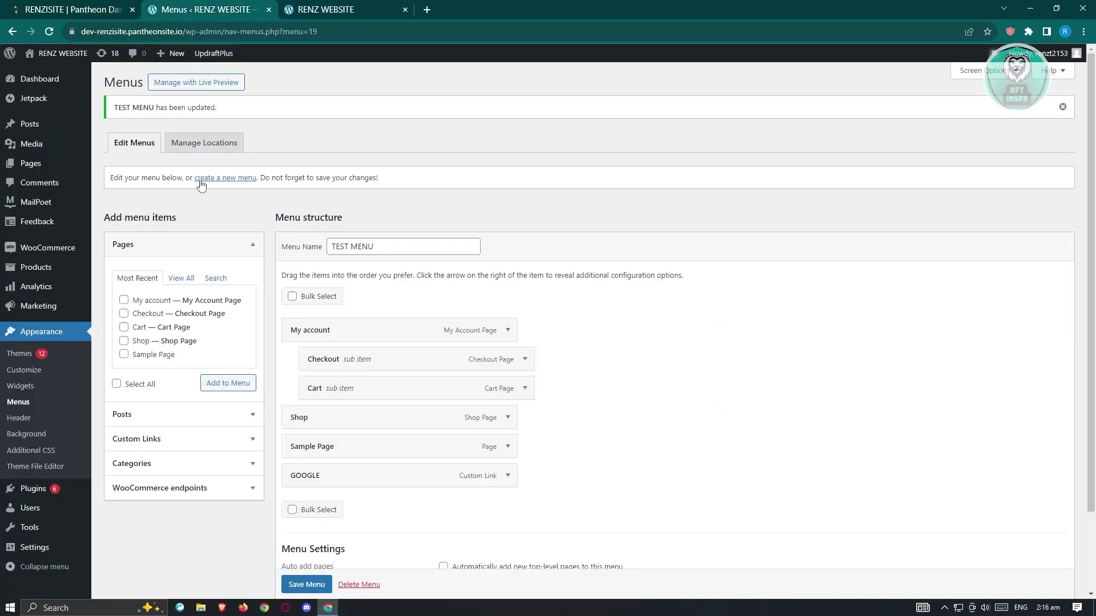